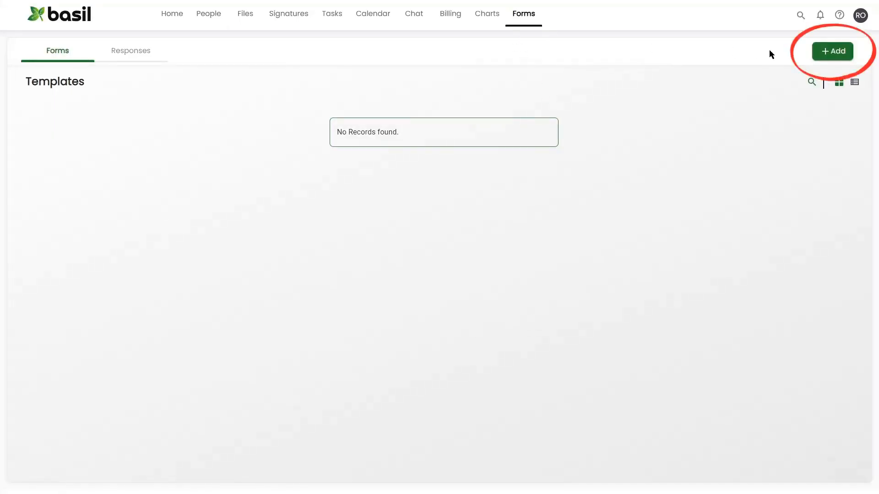
Create a form named with the person's first name plus "- May 2024", described as questions for that person's users
click(819, 57)
click(487, 147)
text(Heat)
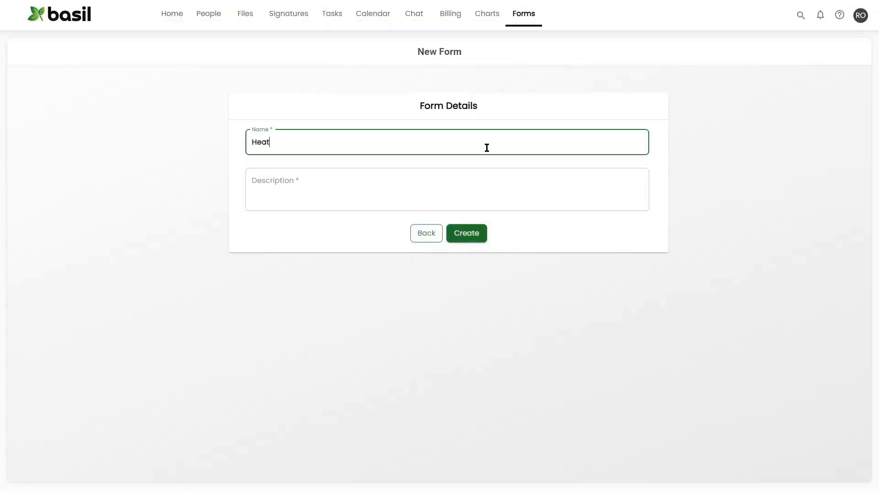
text(her - May 2024)
key(Tab)
text(Question)
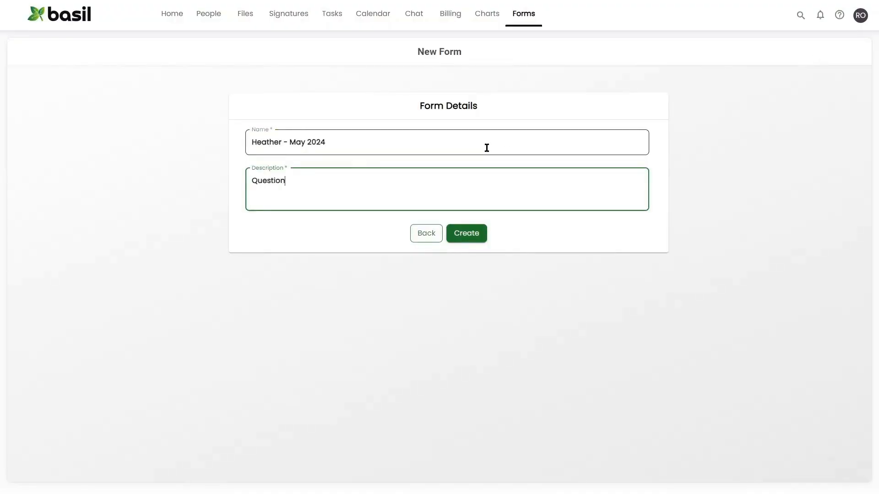
text(s for Heather's users)
click(466, 233)
Add Name, Email Address, SSN, Questionnaire and File Upload fields to the form, in that order
drag(56, 274, 302, 129)
drag(100, 295, 313, 160)
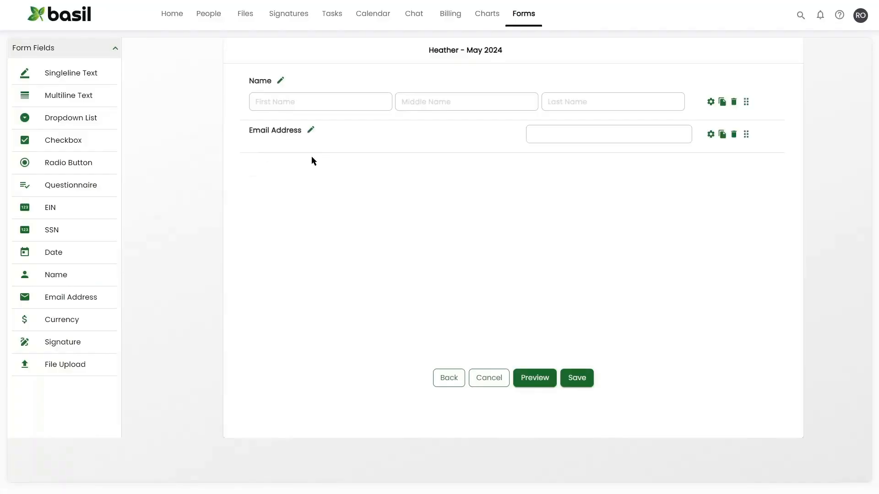
drag(46, 227, 284, 172)
drag(95, 185, 279, 214)
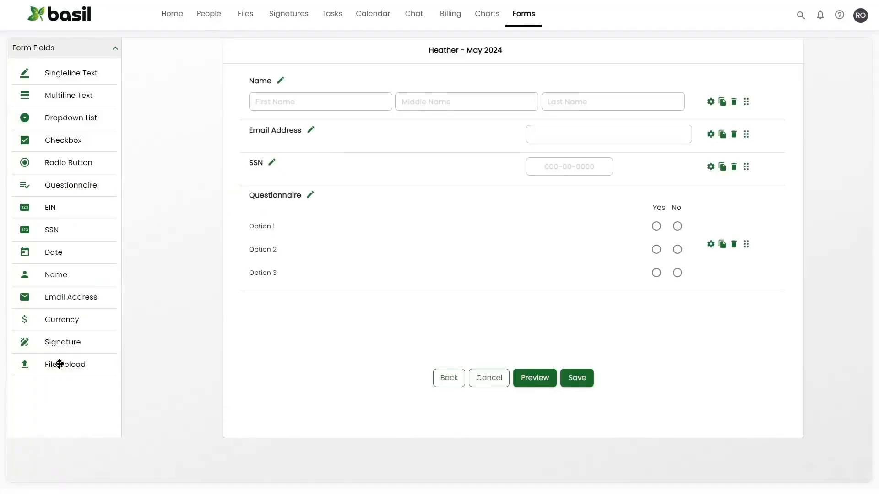
drag(57, 364, 278, 308)
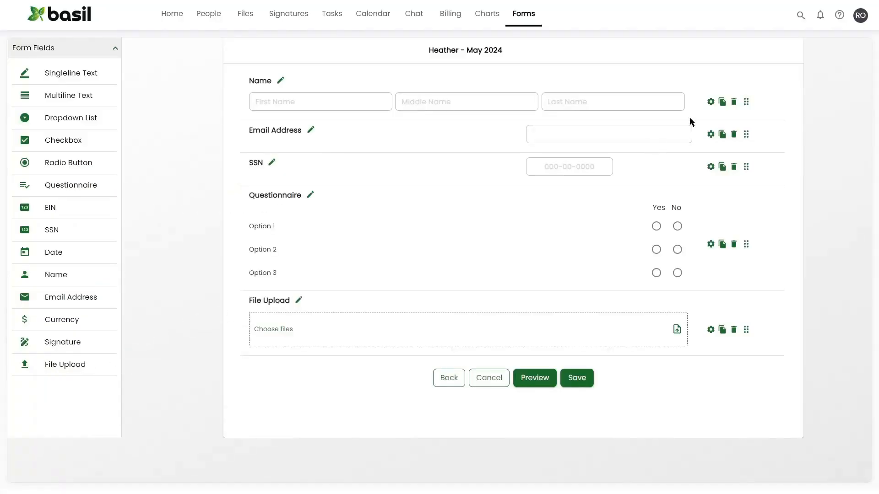
Make the form's Name field mandatory
click(710, 101)
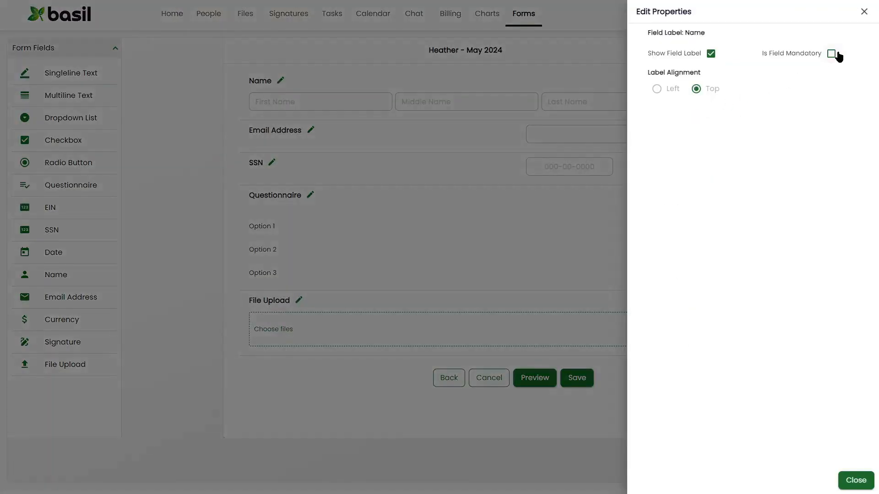
click(832, 54)
click(855, 483)
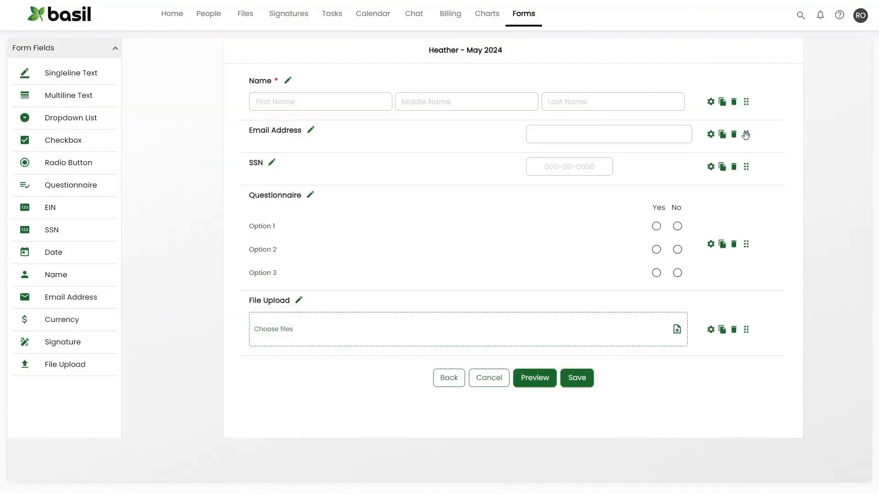
Make the Email Address field mandatory and set its label alignment to Top
click(710, 134)
click(831, 54)
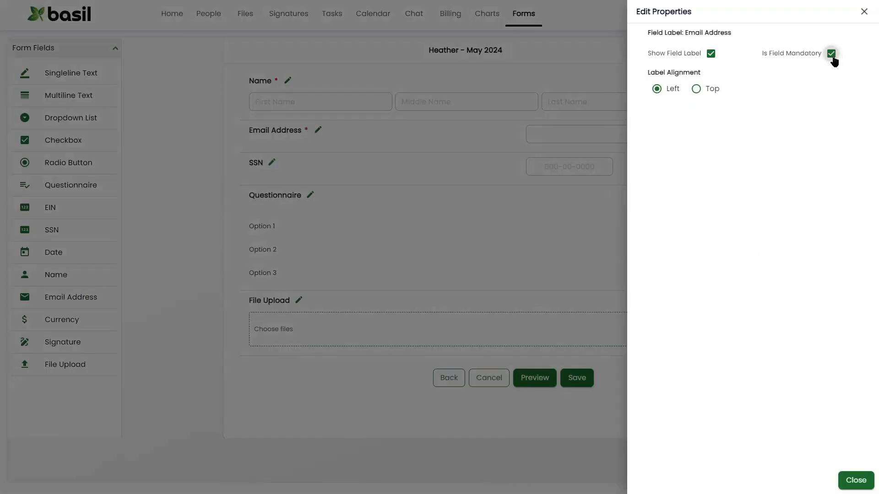
click(696, 90)
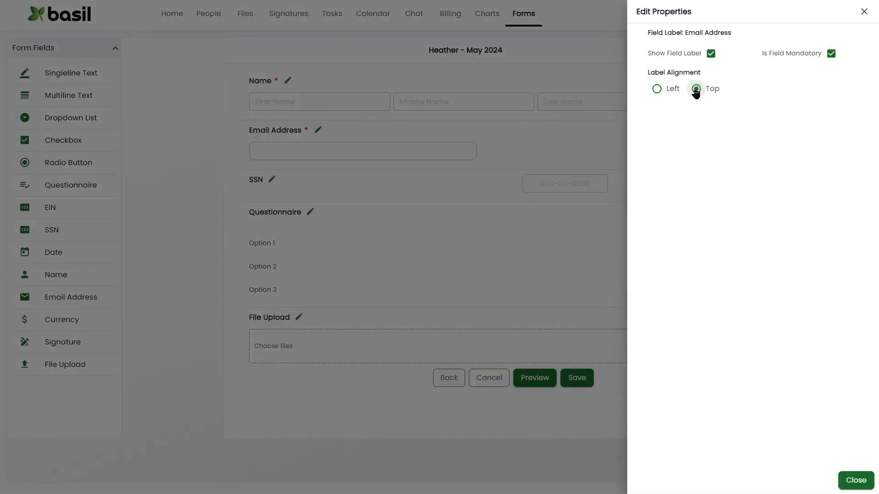
click(856, 480)
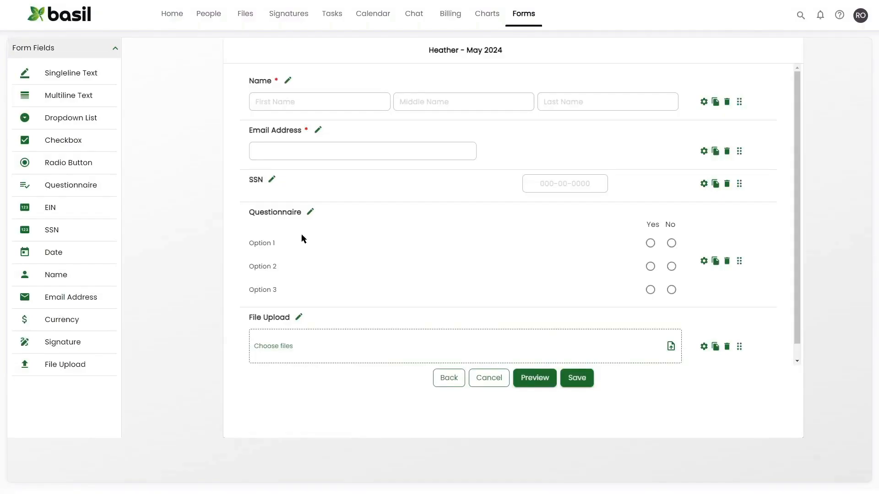
Rename the Questionnaire field's label to "Do you require any of these services?" and save the label
click(310, 211)
text(Do you require any o)
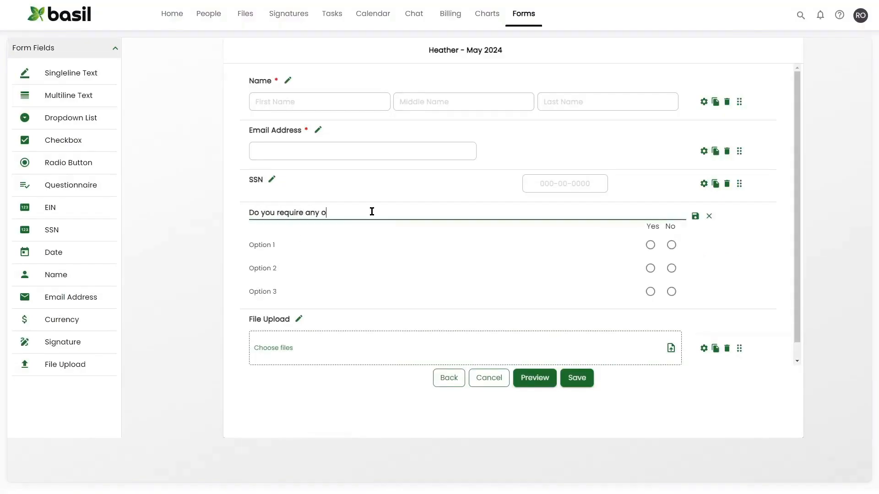
text(f these services?)
click(695, 216)
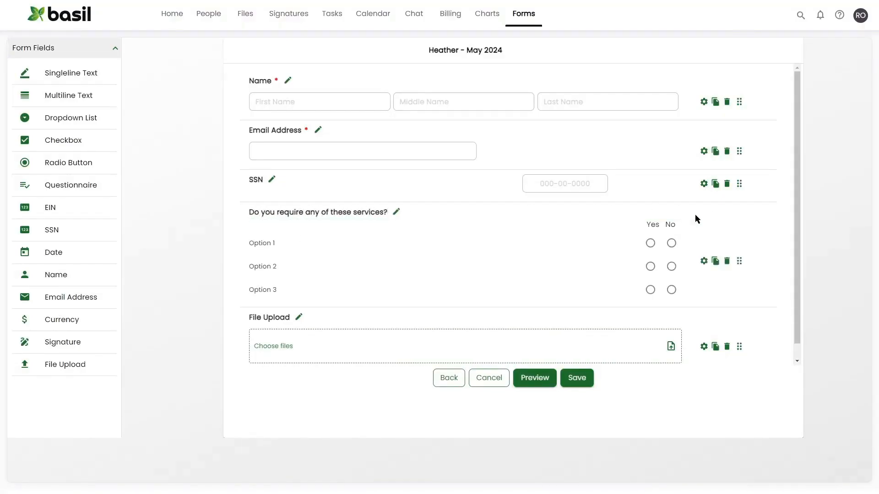
Set the questionnaire's options to Tax prep, Bookkeeping and ITIN application, and make the field mandatory
click(703, 261)
triple_click(694, 137)
text(Tax prep)
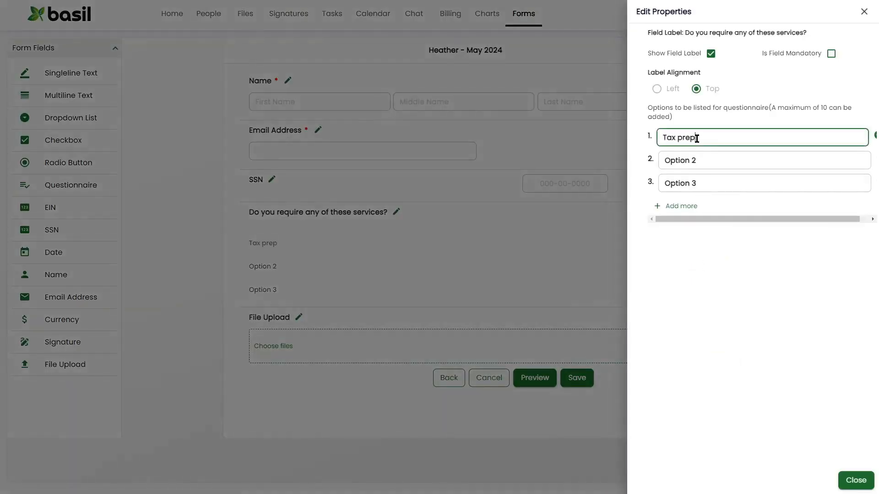
key(Tab)
text(Bookkeeping)
key(Tab)
text(ITIN)
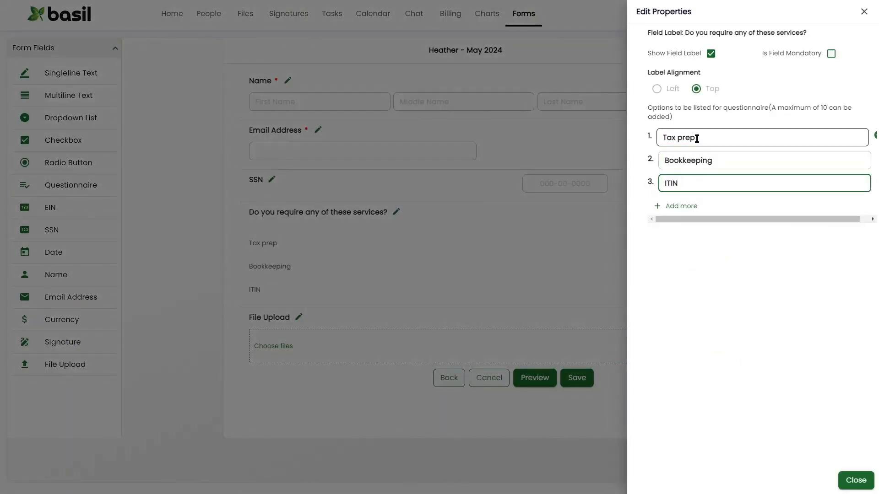
text( application)
click(831, 54)
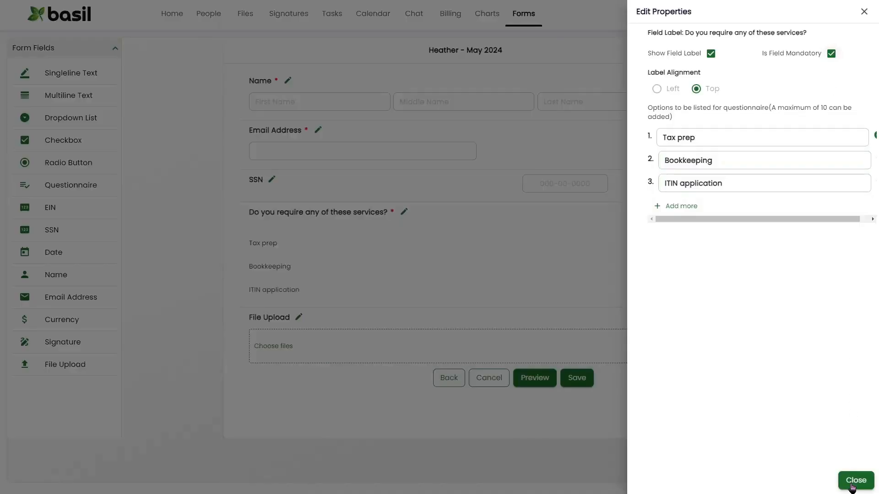
click(855, 481)
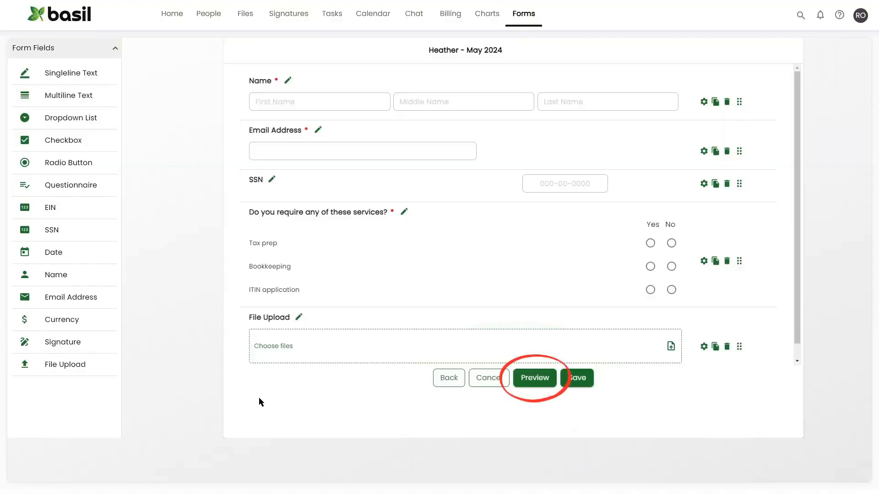
Preview the form, trying Yes for Tax prep and No for Bookkeeping, and close the preview
click(531, 378)
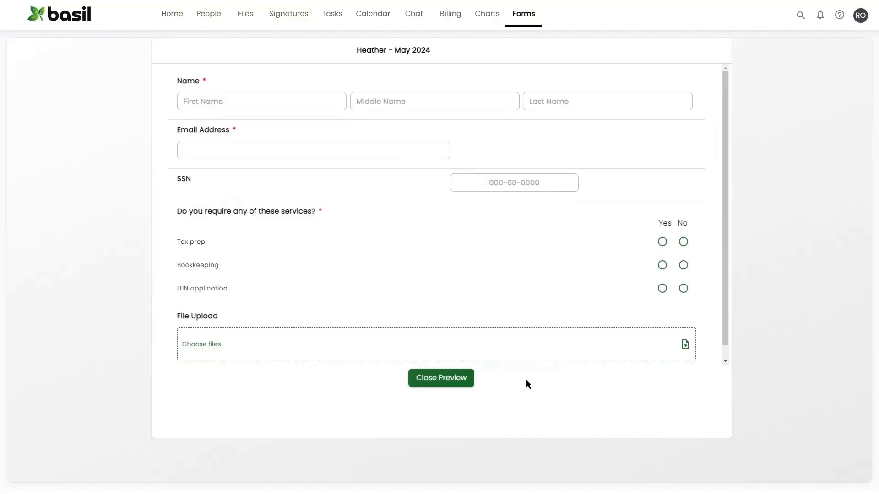
click(232, 101)
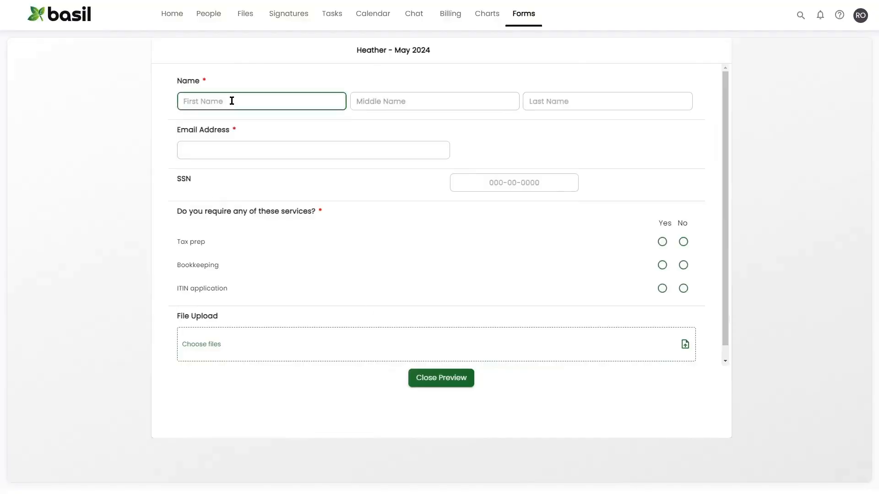
click(662, 242)
click(684, 265)
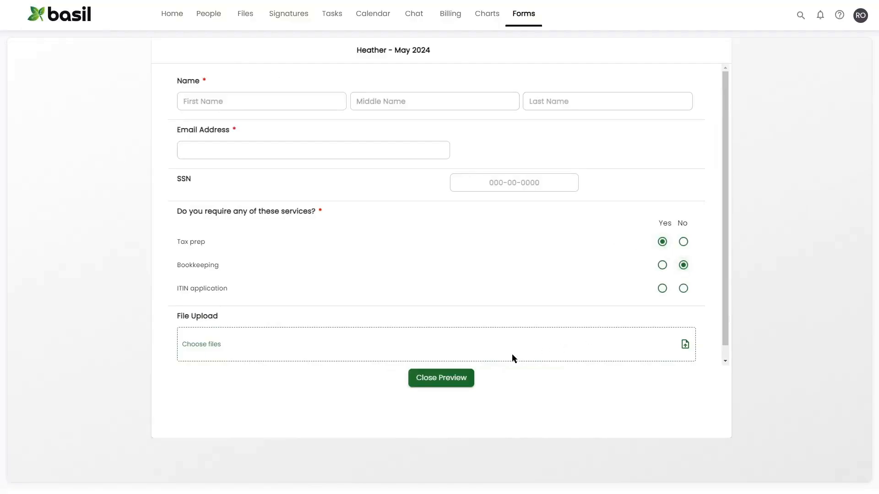
click(453, 381)
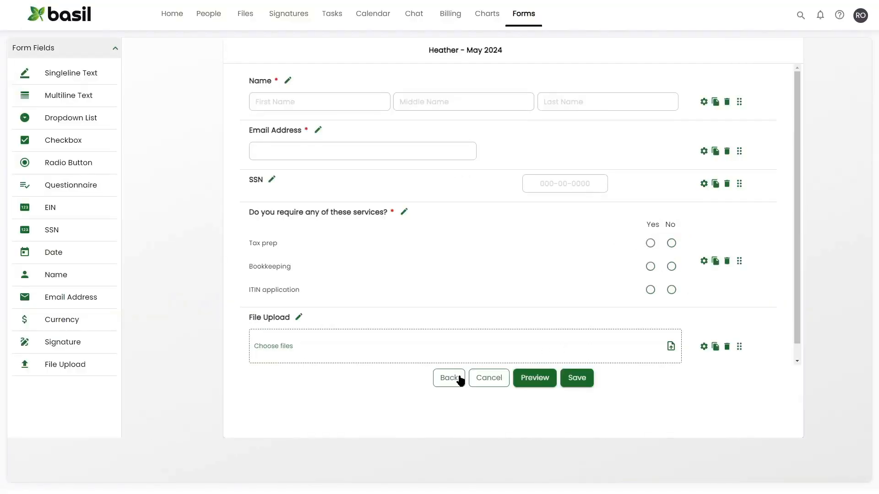
Save the form as a template and start a Bulk Send for it
click(578, 379)
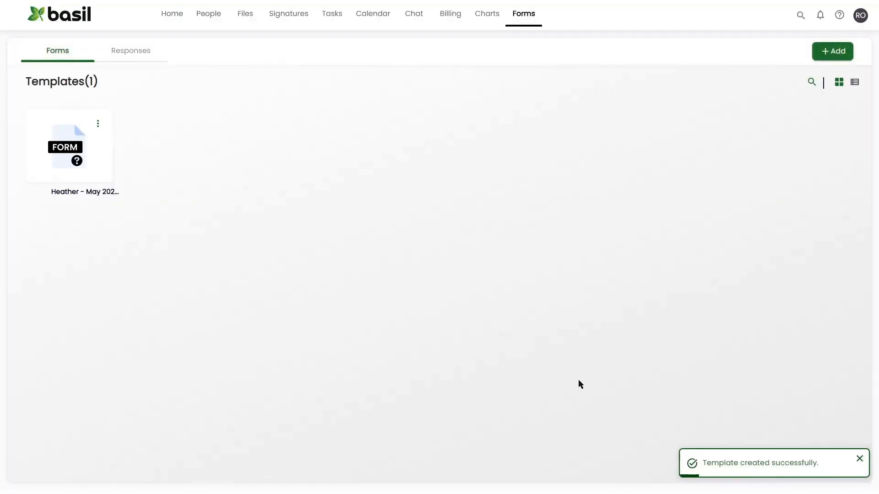
click(99, 124)
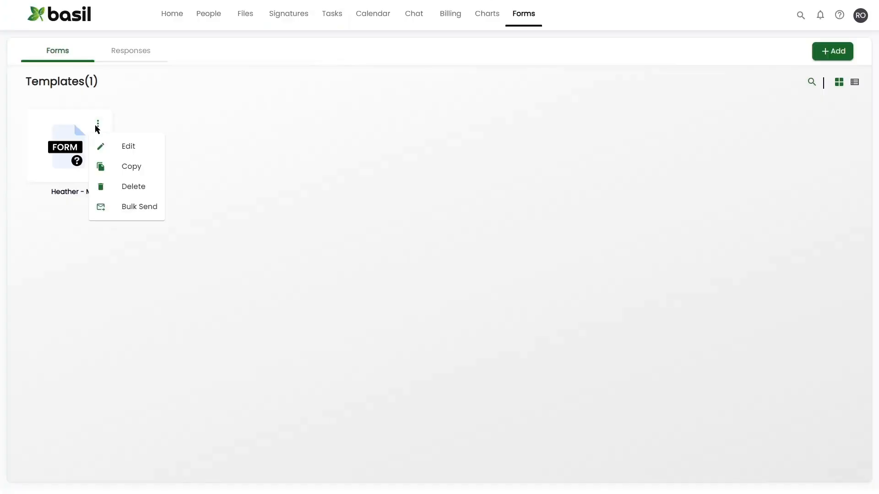
click(120, 209)
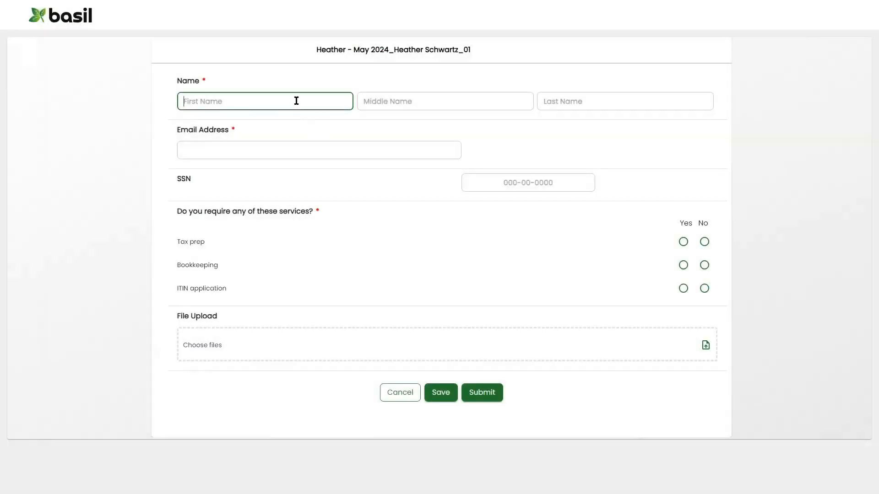
Fill in the client's first name, last name, email address and SSN on the received form
text(Heather)
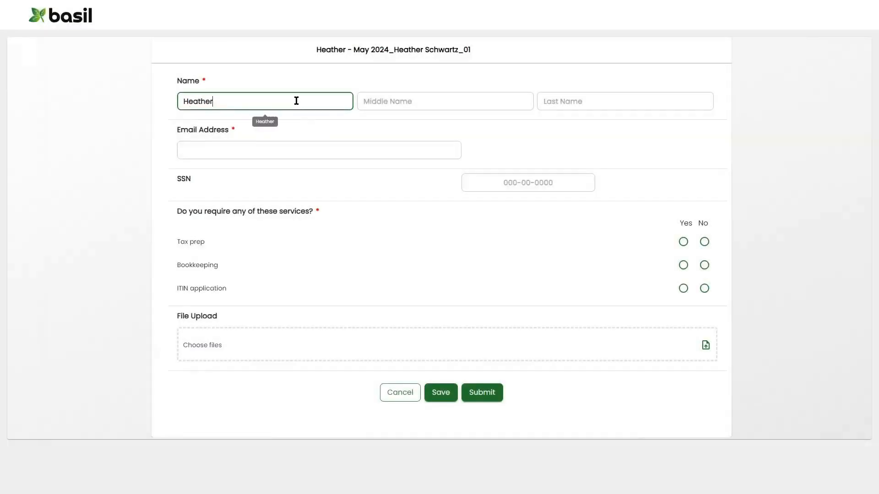
key(Tab)
key(Tab)
text(Client)
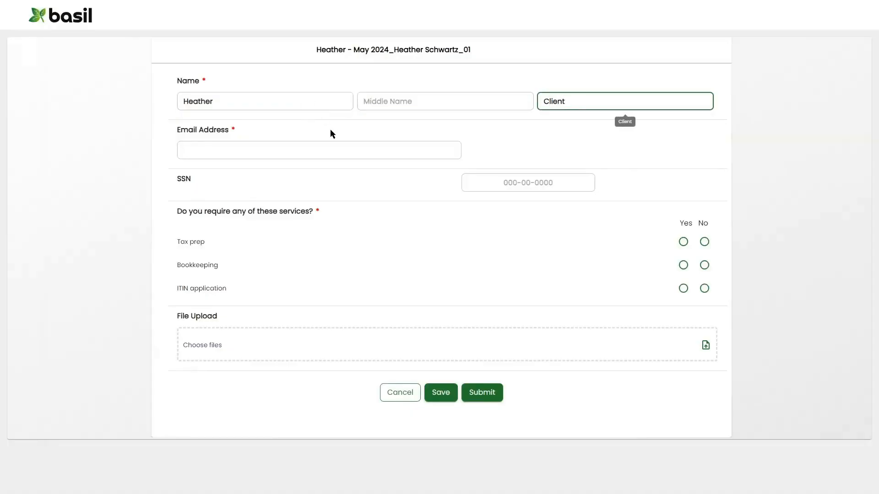
click(274, 146)
key(ctrl+v)
click(200, 150)
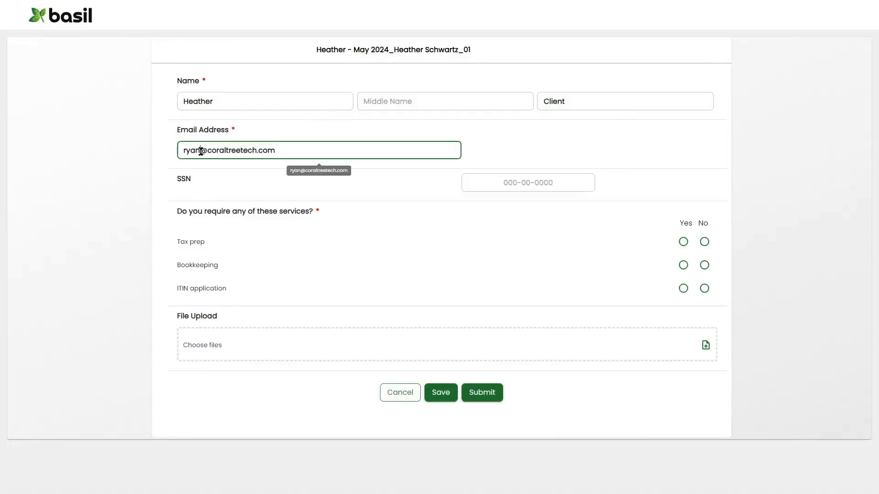
text(+heather)
click(534, 186)
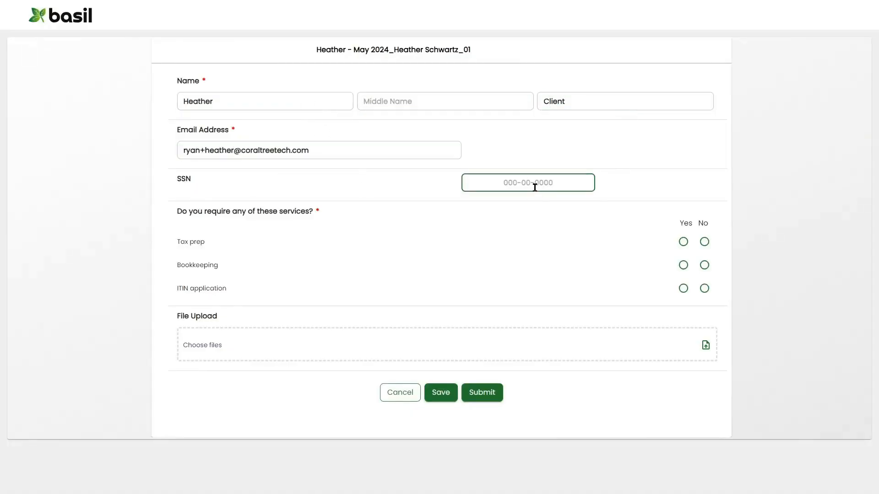
text(111-22-3333)
Answer Yes for Tax prep and No for Bookkeeping and ITIN application, and submit the form
click(683, 241)
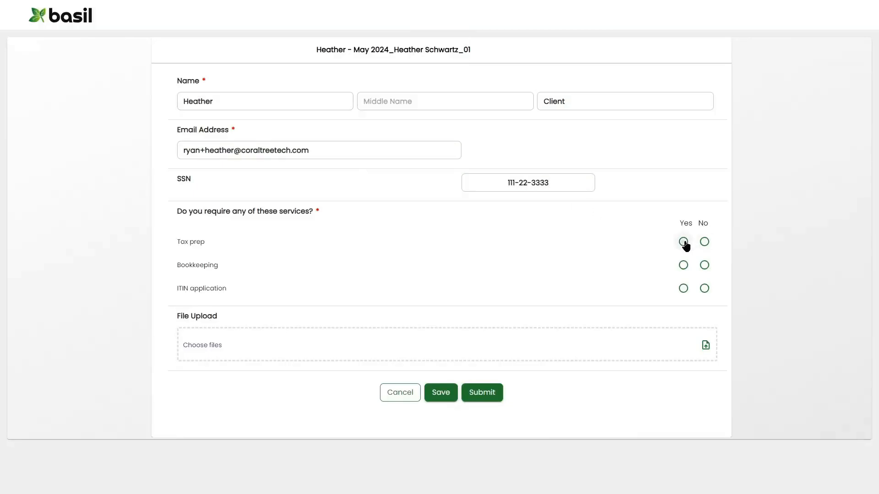
click(704, 265)
click(704, 288)
click(481, 394)
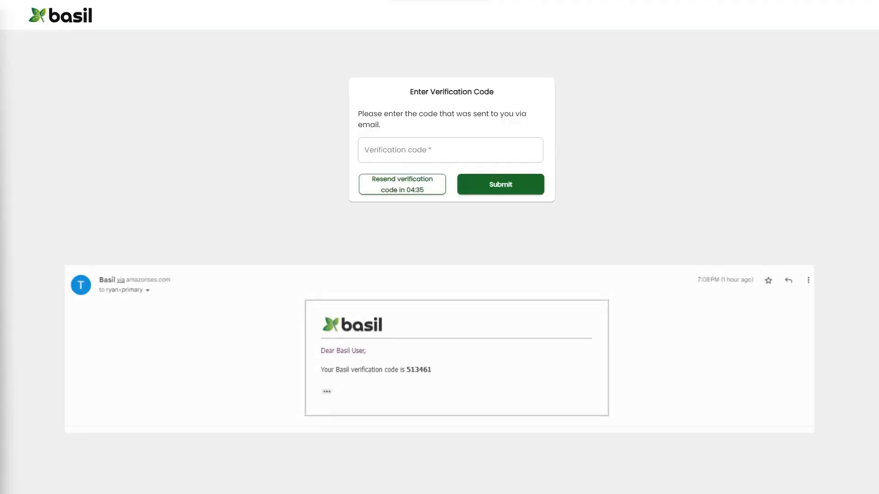
Enter the emailed verification code in the verification form and submit it
click(467, 155)
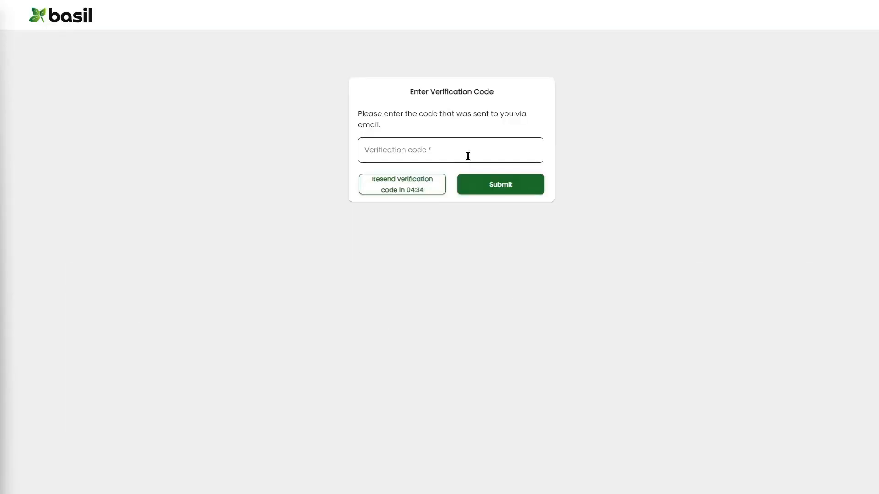
click(494, 184)
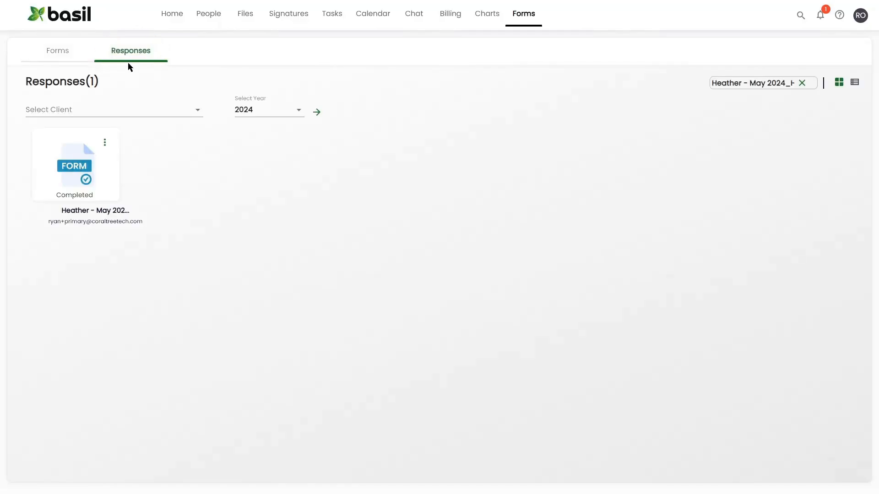
Show all form responses for 2024 without the name filter, as a list
click(147, 59)
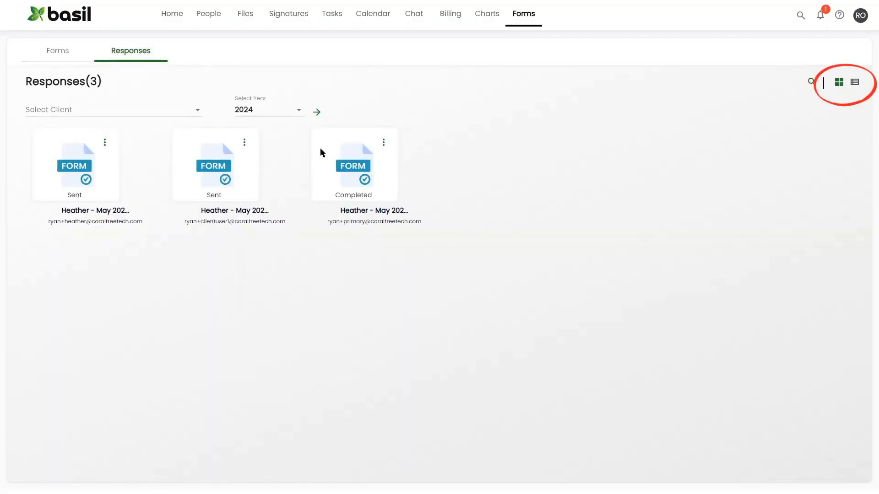
click(854, 83)
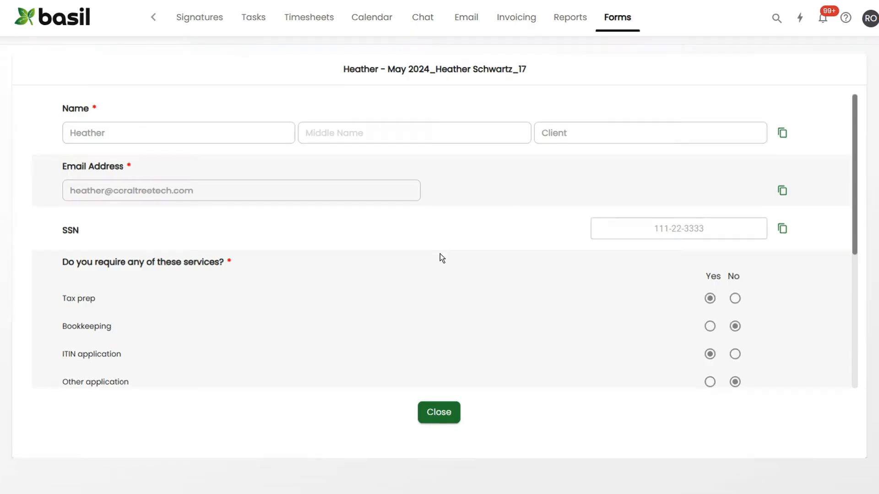
Review the submitted response down to its uploaded files and open the folder containing them
scroll(440, 254, down, 5)
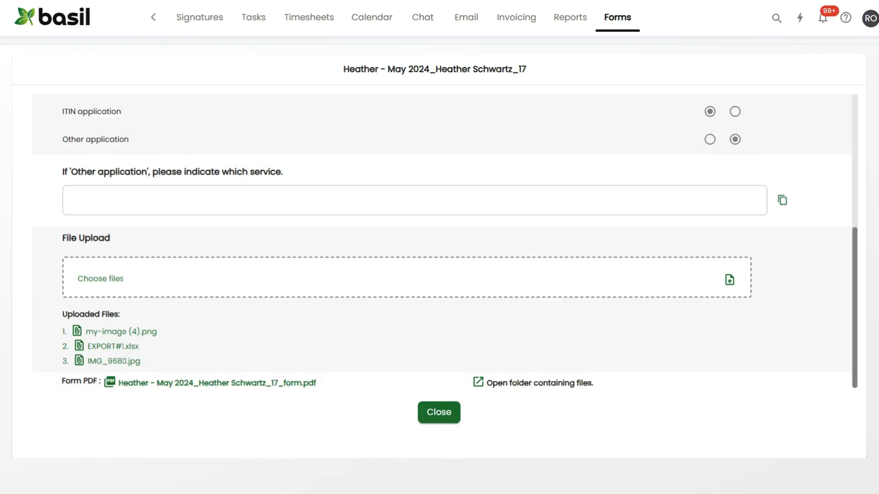
click(521, 384)
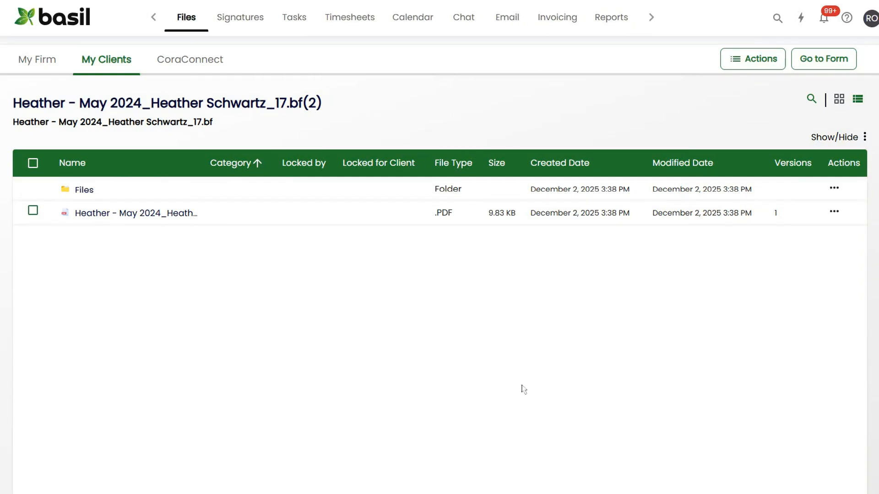
Open the Files subfolder of the submitted response and select all the uploaded files in it
click(86, 196)
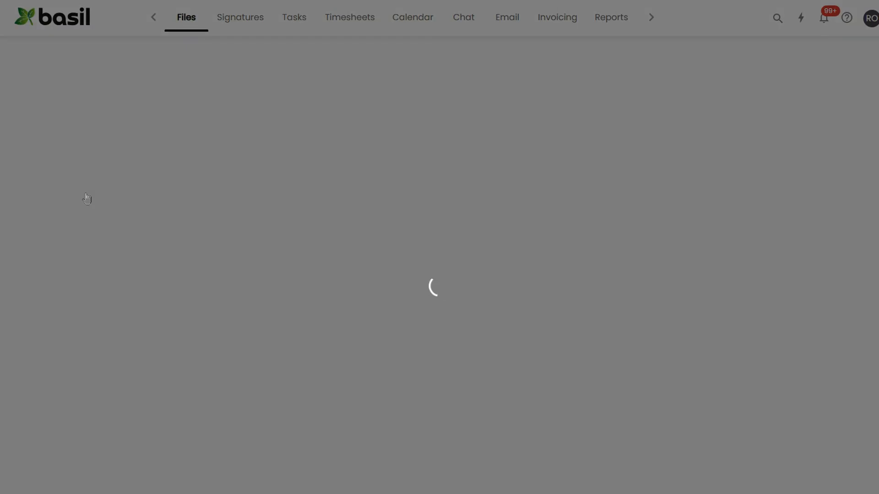
click(33, 163)
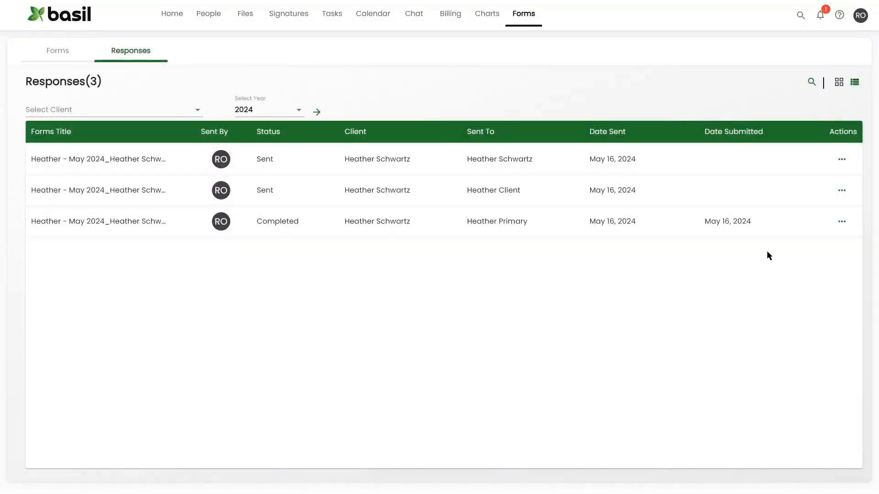
Download the completed form response from the 2024 responses
click(840, 223)
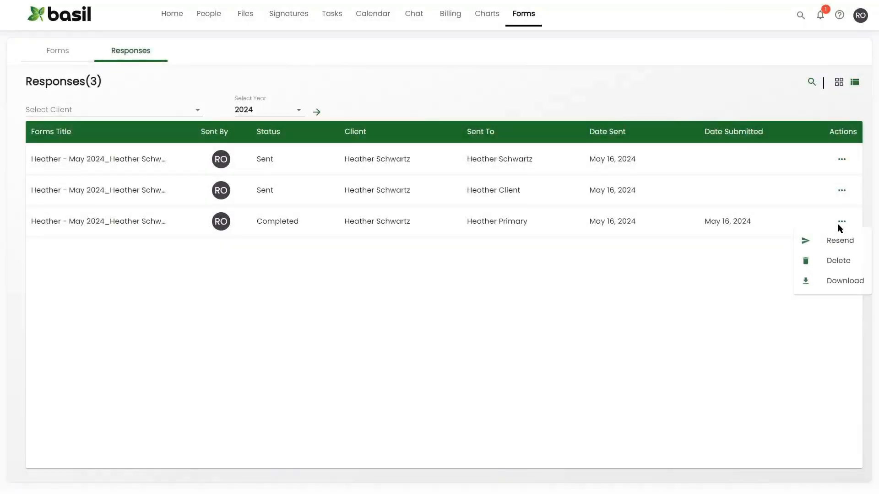
click(833, 280)
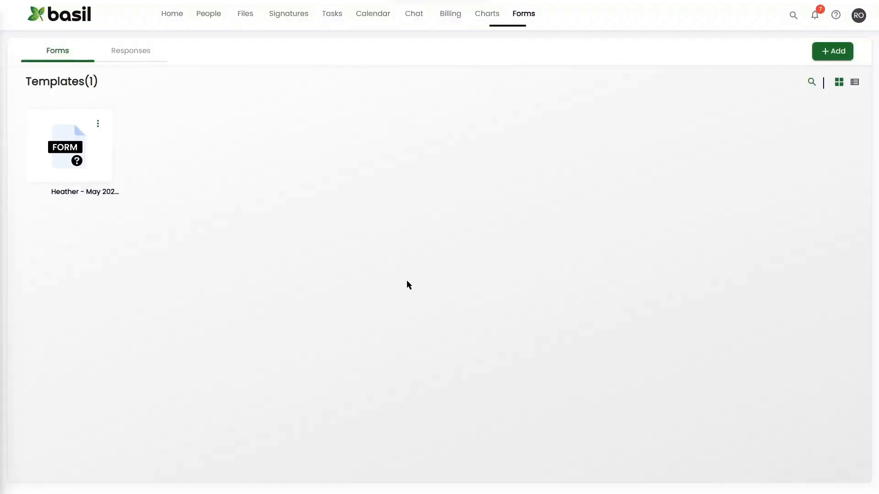
Resend the completed 2024 form response to the client with the reason "Please include SSN."
click(134, 57)
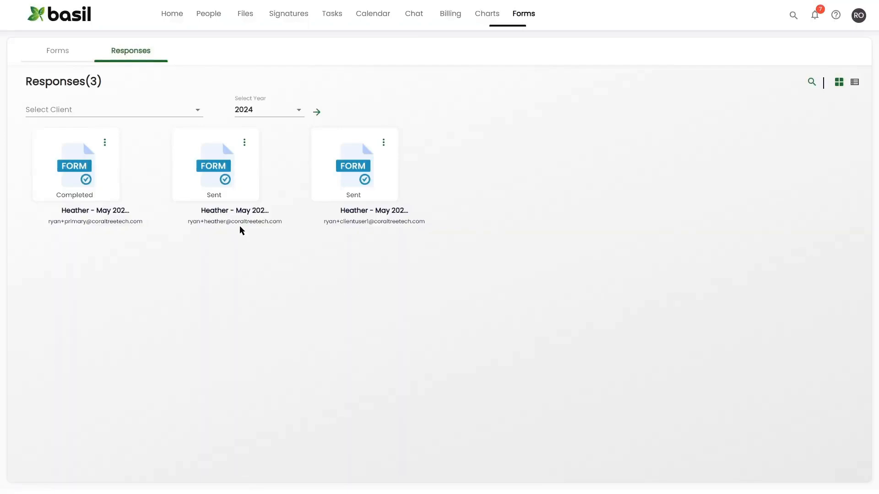
click(104, 143)
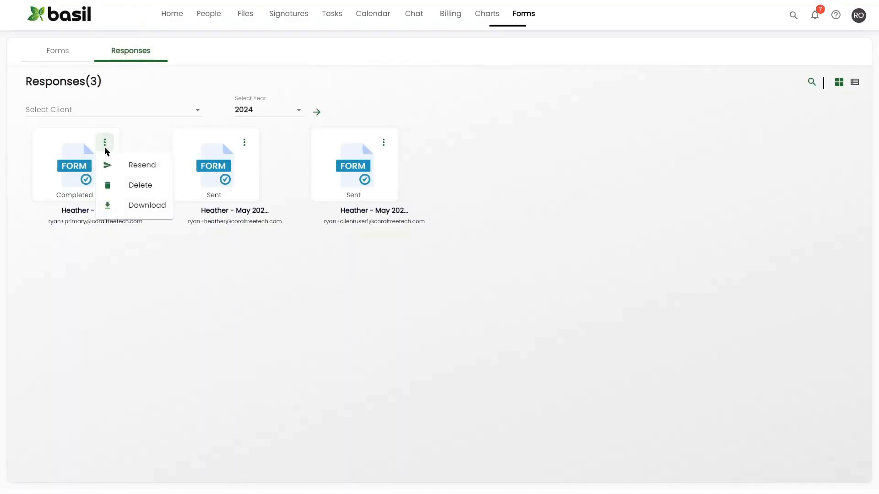
click(137, 171)
text(Please in)
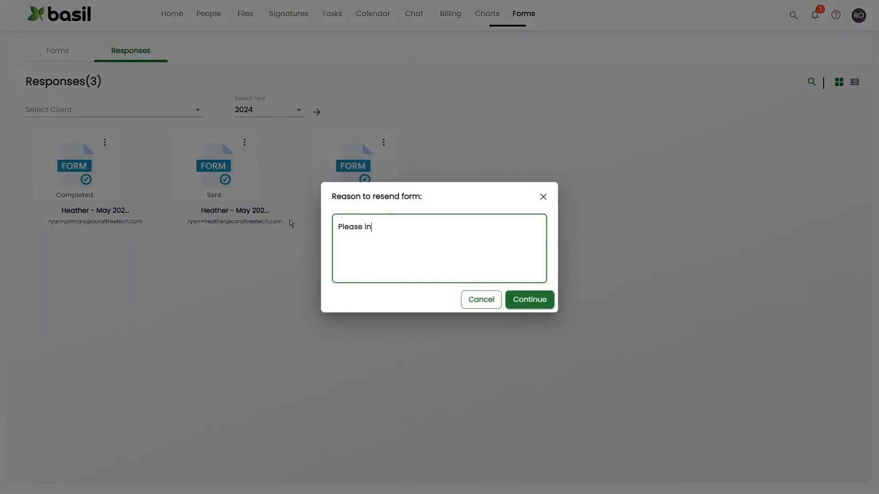
text(clude SSN.)
click(522, 305)
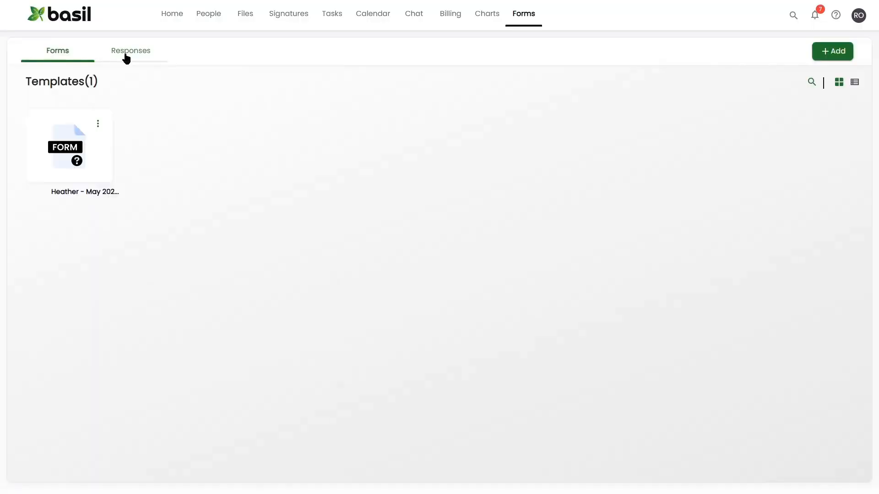
Open the first form response and compare its SSN field between the latest version and version 1
click(126, 58)
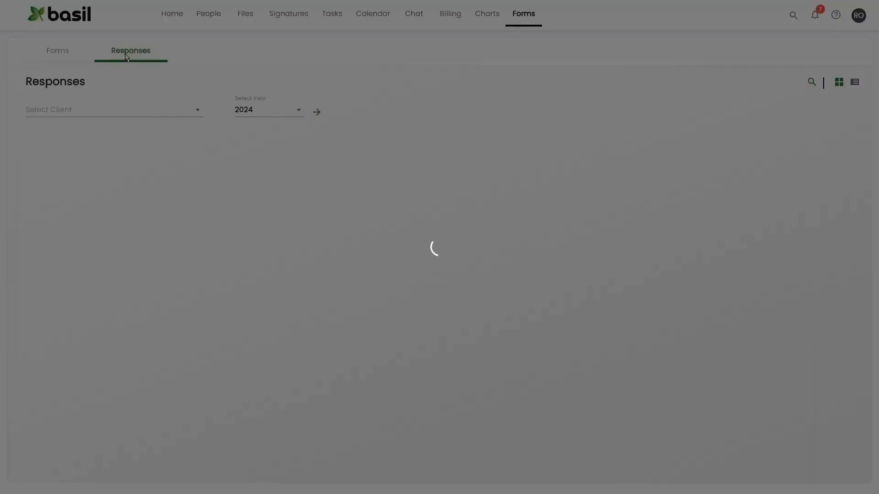
click(78, 163)
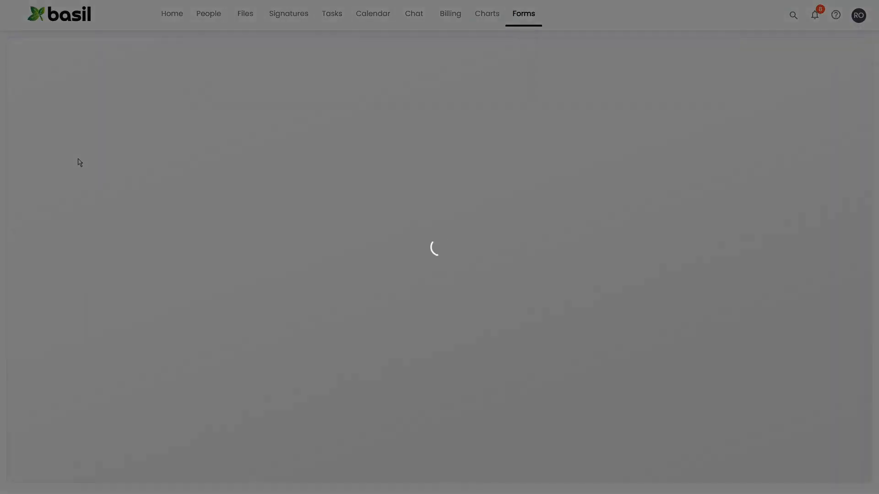
drag(532, 184, 483, 161)
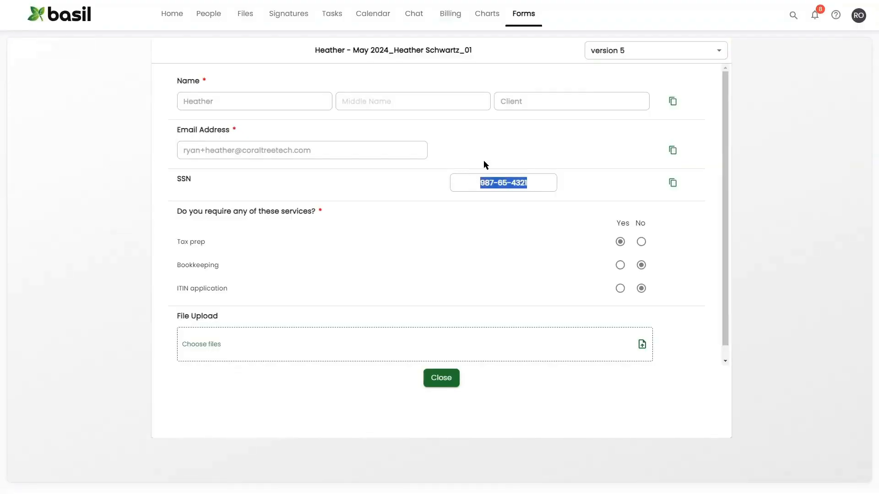
click(630, 56)
click(623, 117)
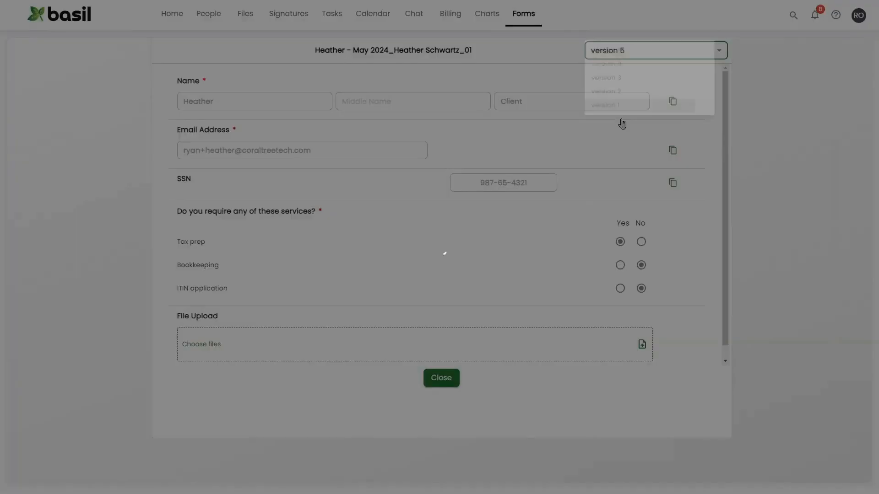
drag(546, 184, 482, 184)
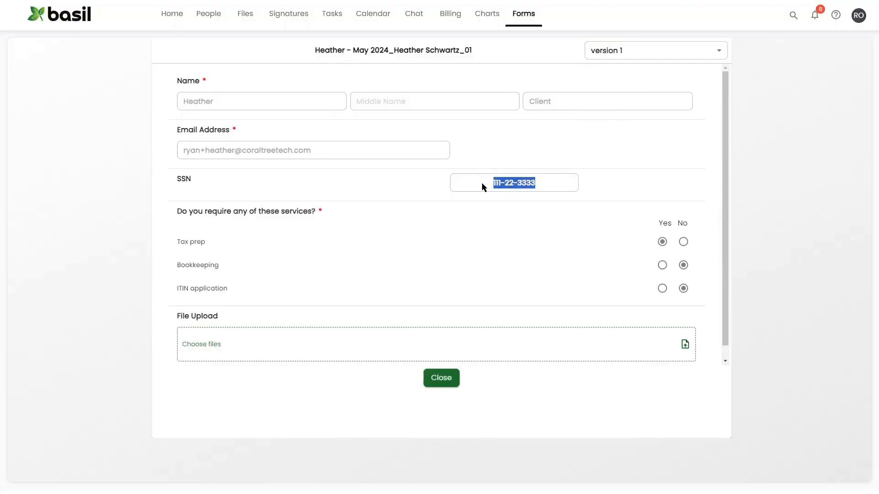